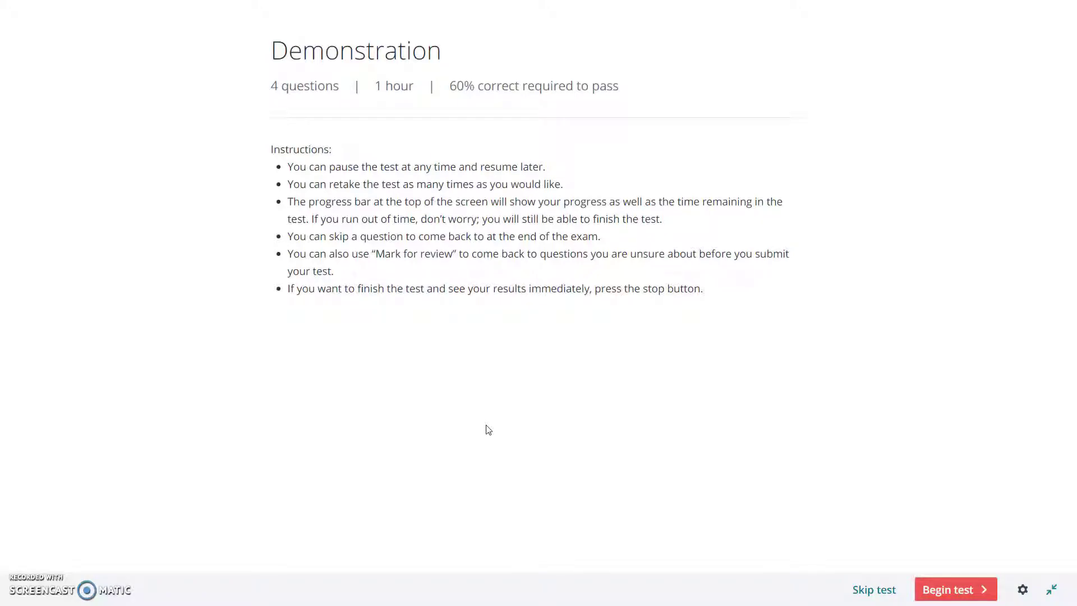
- Begin the Demonstration test and pick Answer 1 for Question 1's interface diagram
left_click(954, 587)
left_click(946, 592)
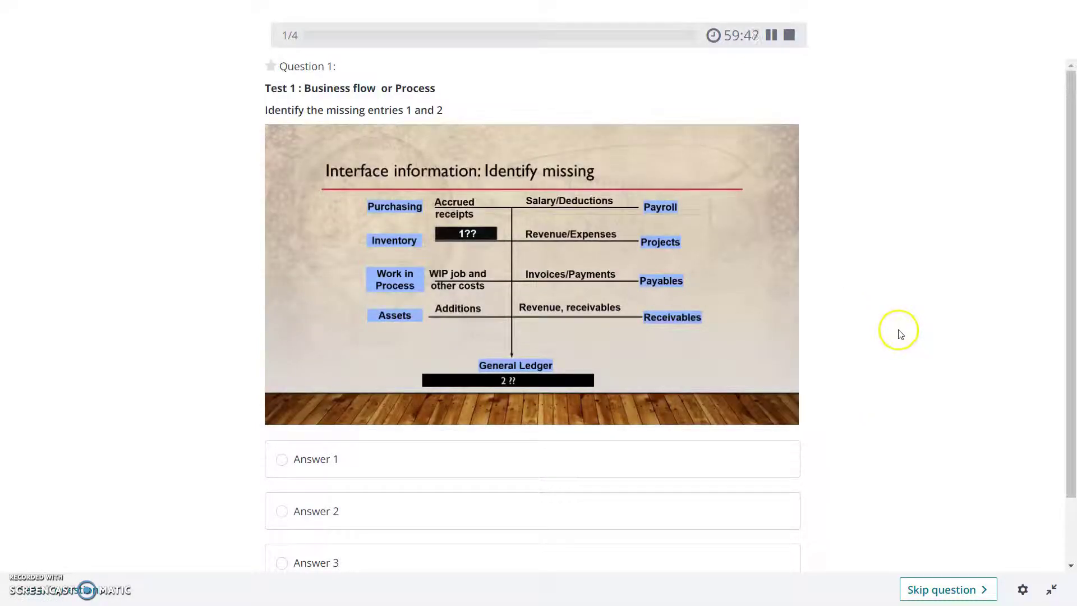
scroll(905, 336, "down", 1)
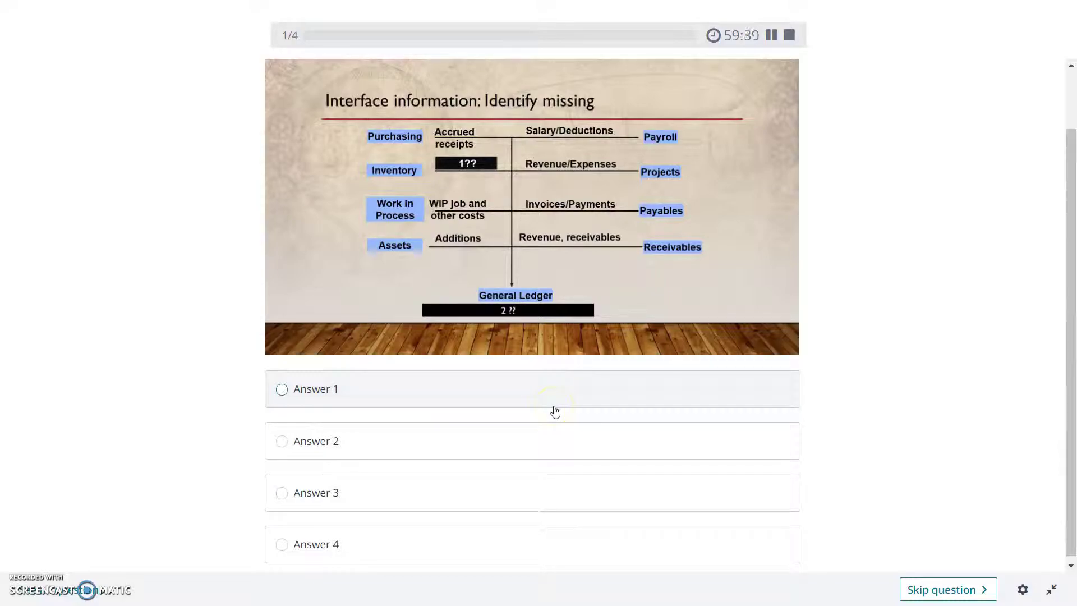
left_click(283, 390)
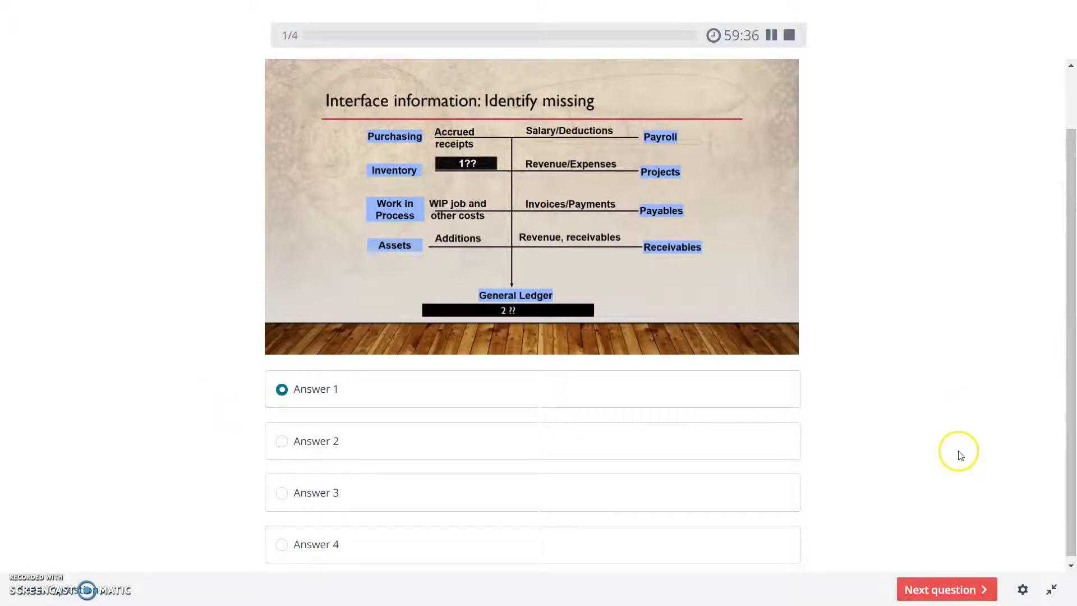
scroll(1019, 446, "up", 2)
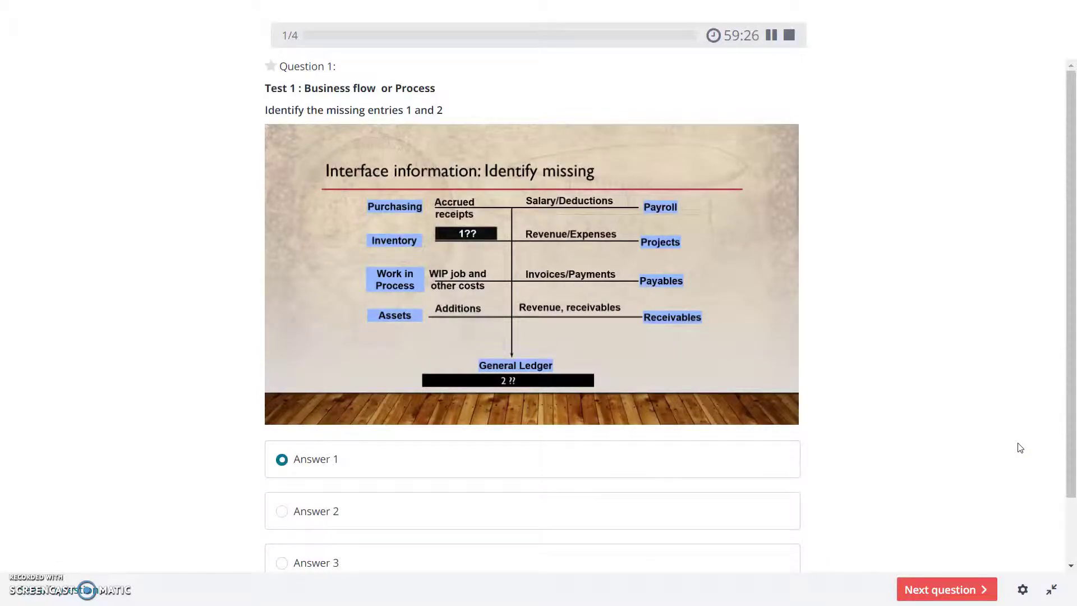
- Answer Question 2 with Answer 2, then tick Answers 3 and 4 as journal posting statuses for Question 3
left_click(977, 590)
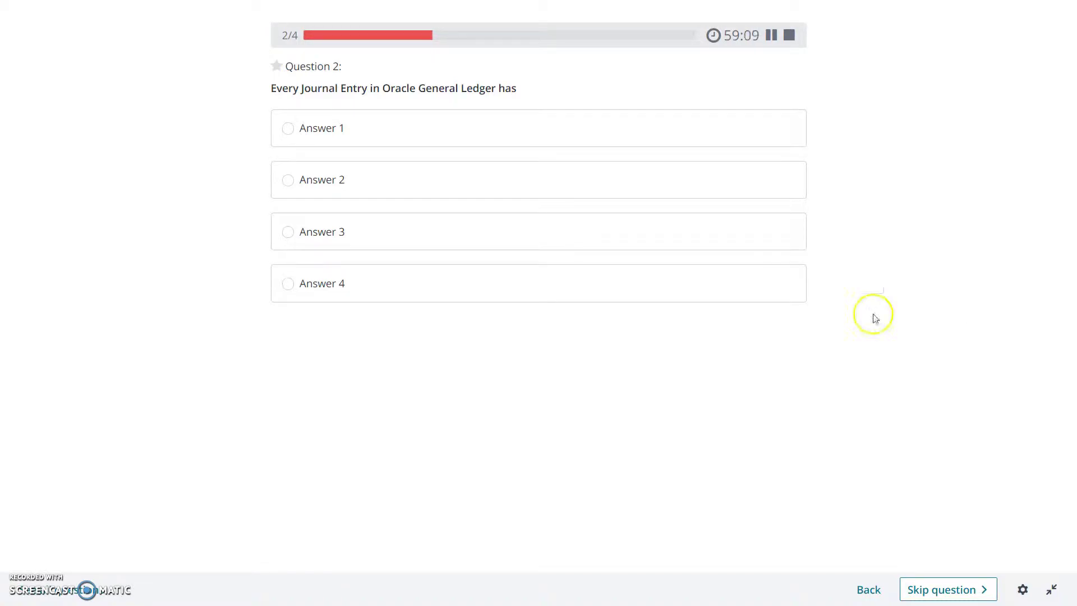
left_click(288, 182)
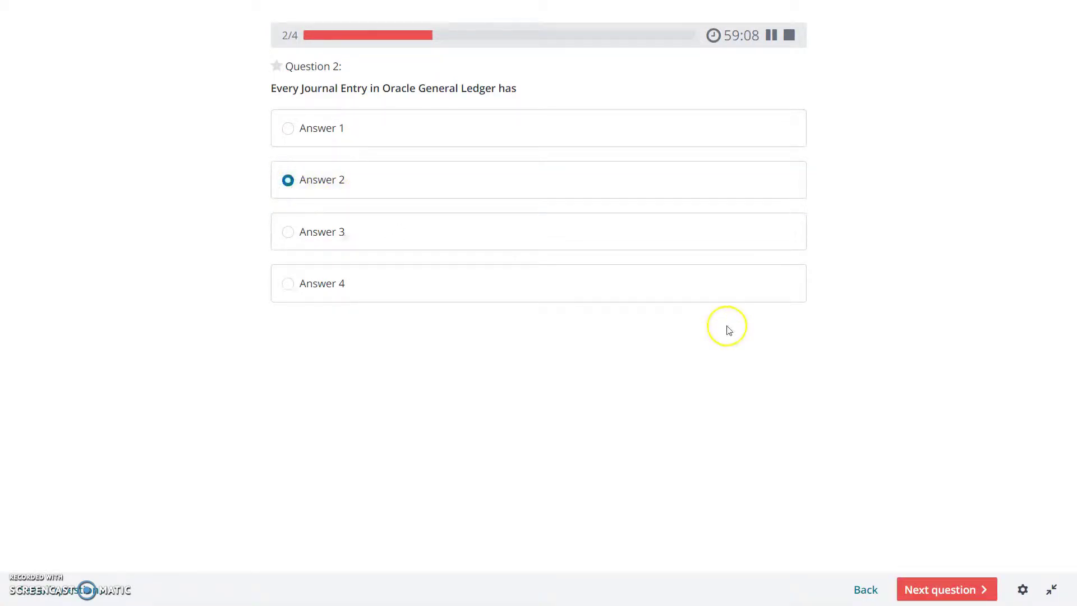
left_click(945, 593)
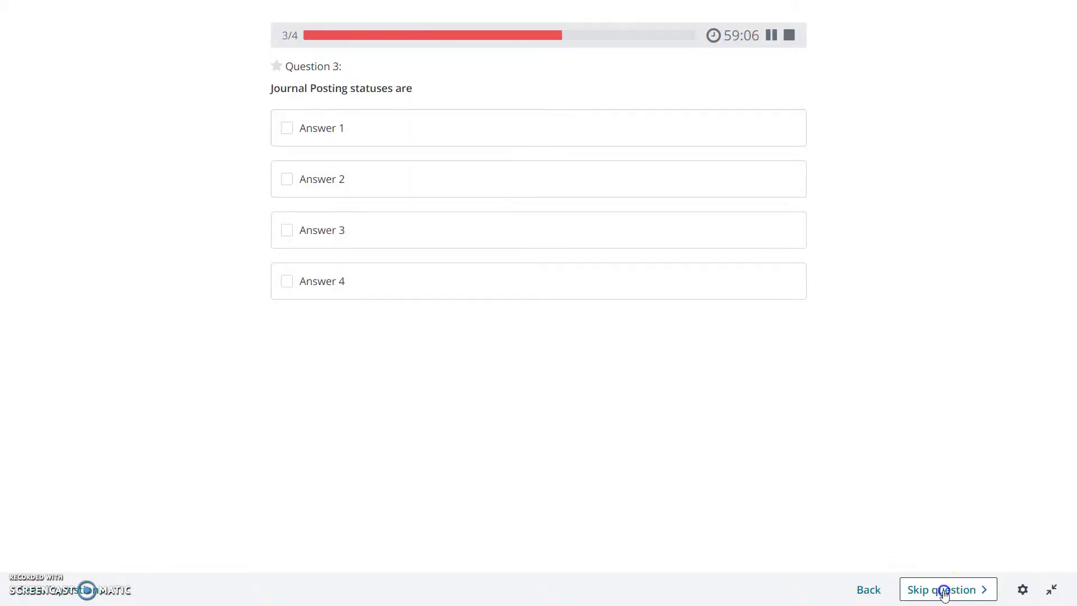
left_click(287, 234)
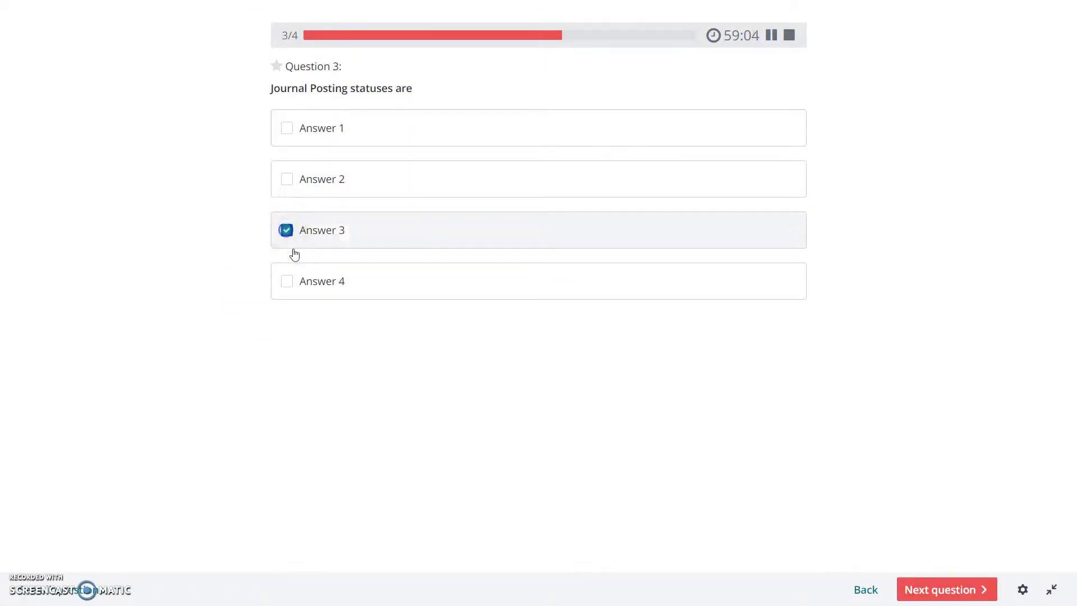
left_click(286, 284)
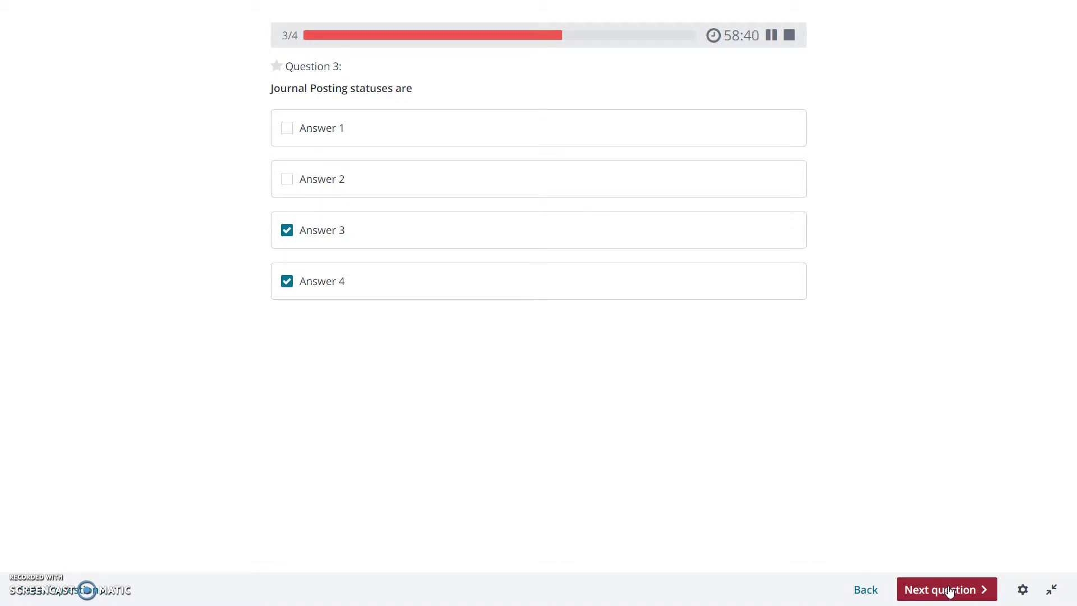
- Move to Question 4 and select Answer 4 as the missing master table
left_click(946, 590)
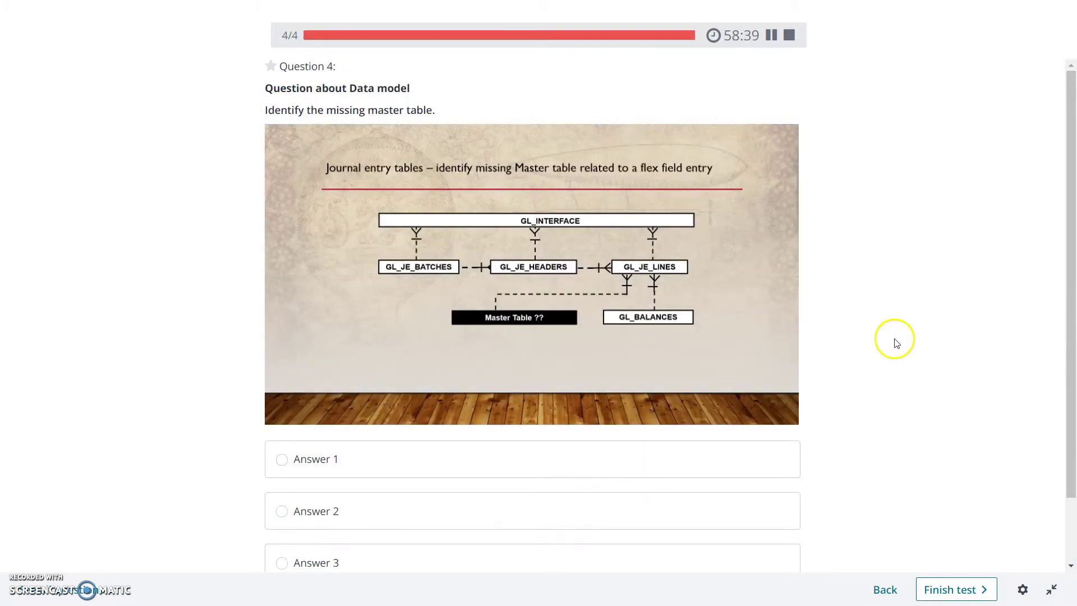
scroll(896, 348, "down", 2)
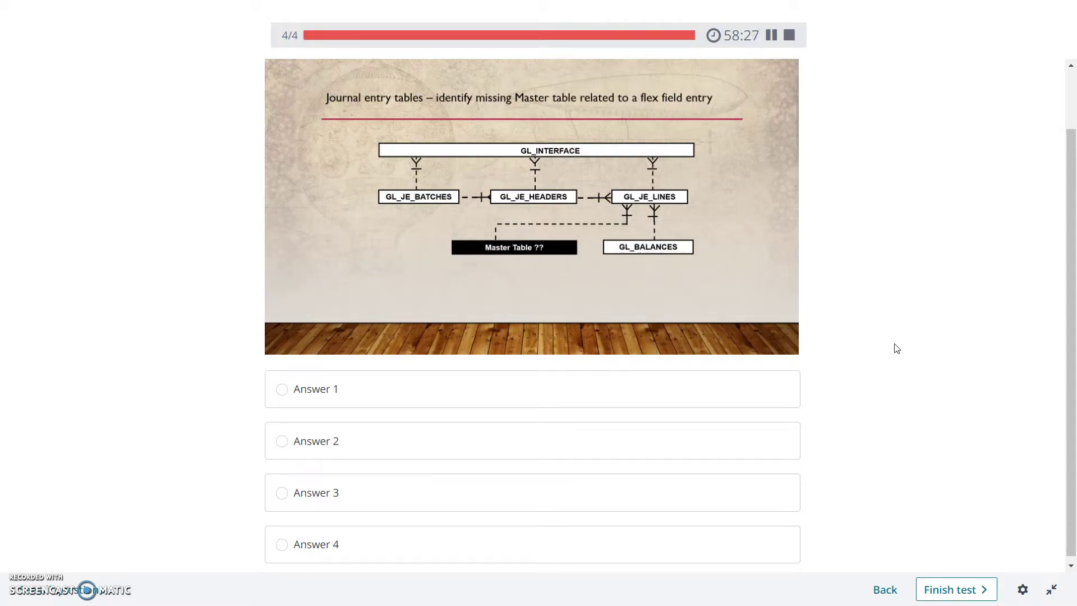
left_click(983, 341)
scroll(983, 341, "down", 1)
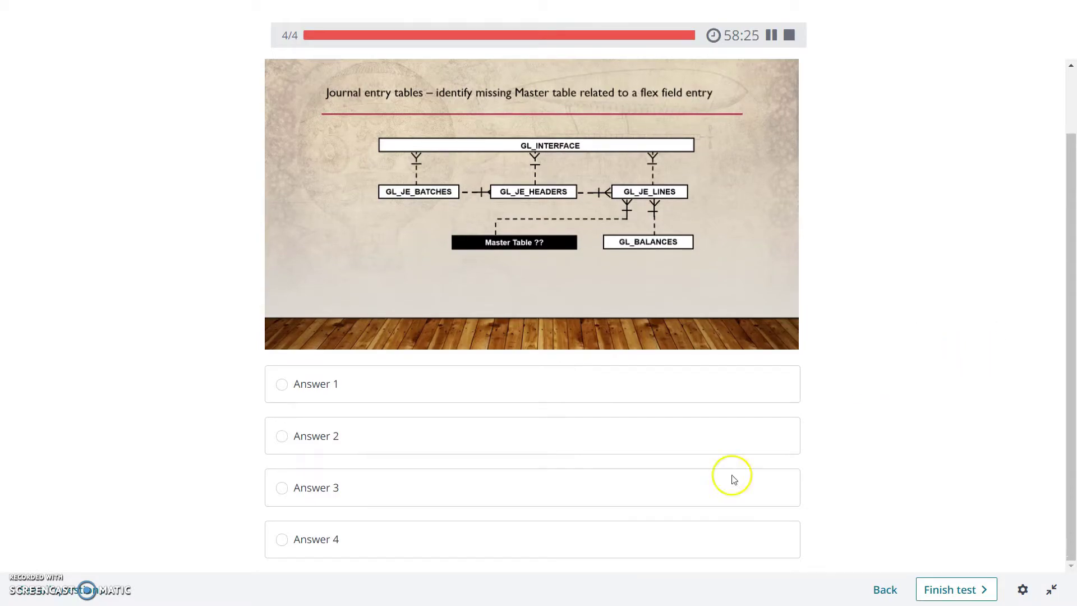
left_click(282, 540)
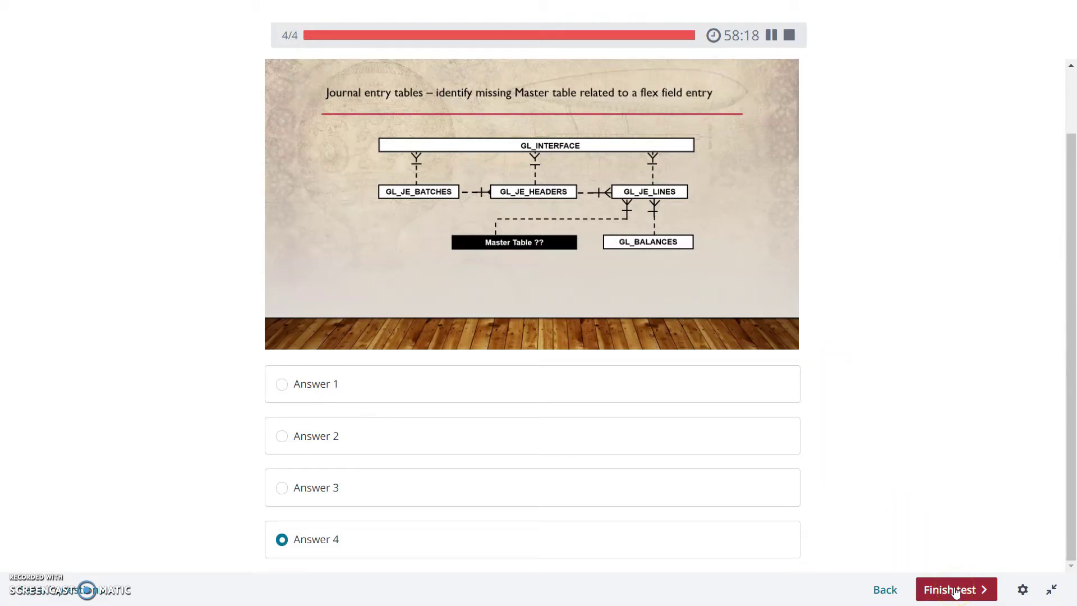
- Finish the test and confirm submission in the 'Are you sure' dialog
left_click(953, 592)
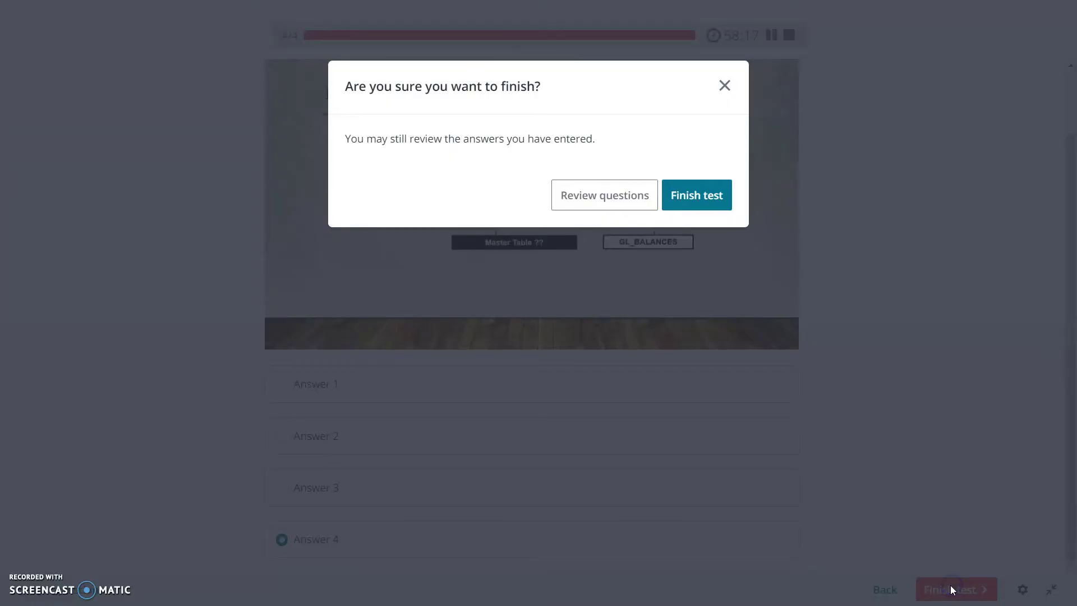
left_click(693, 197)
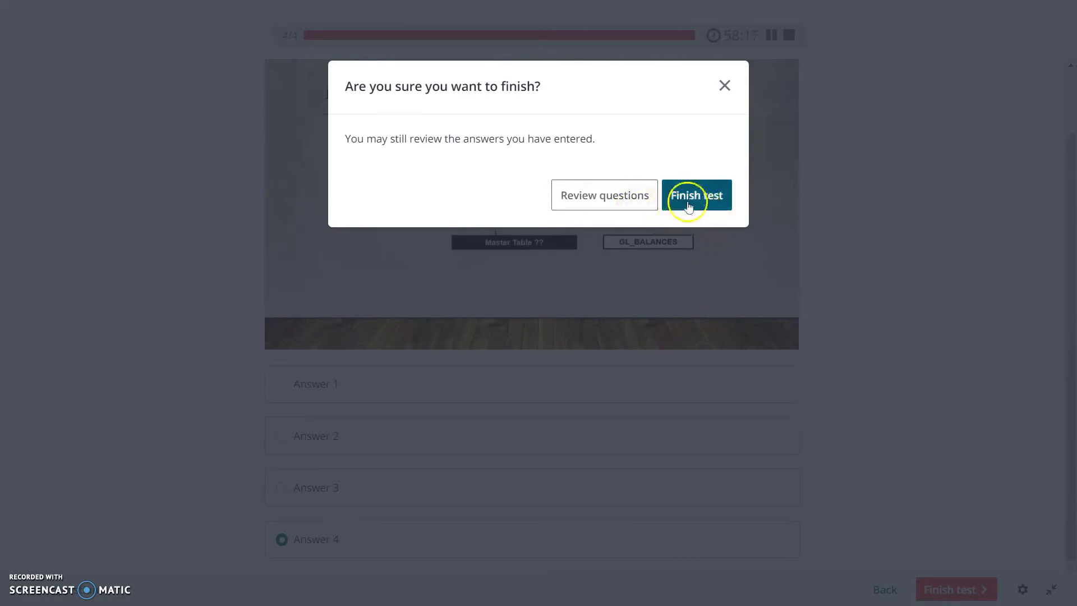
left_click(698, 205)
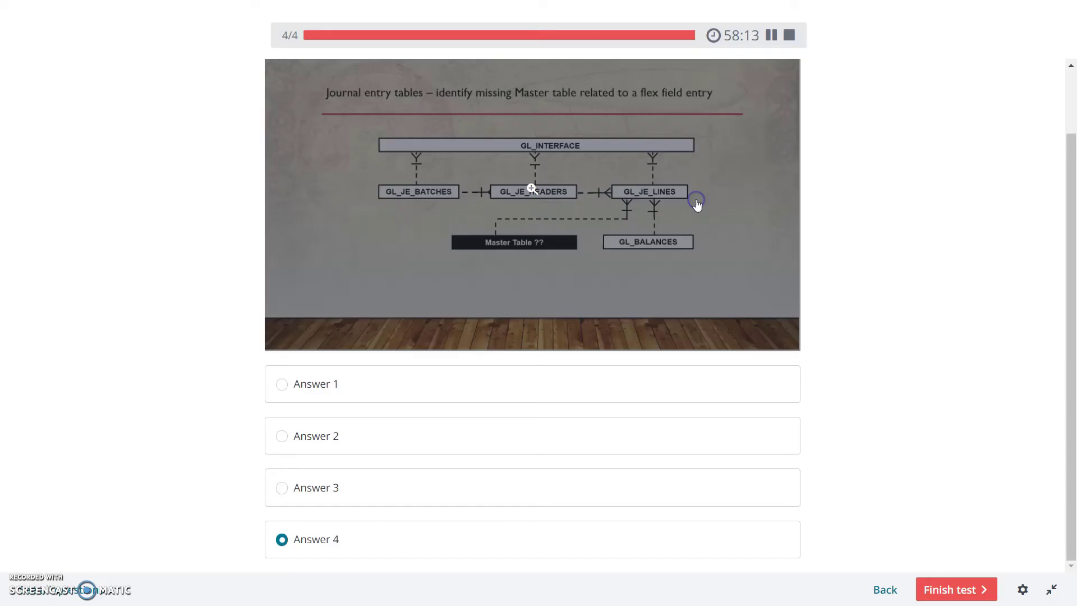